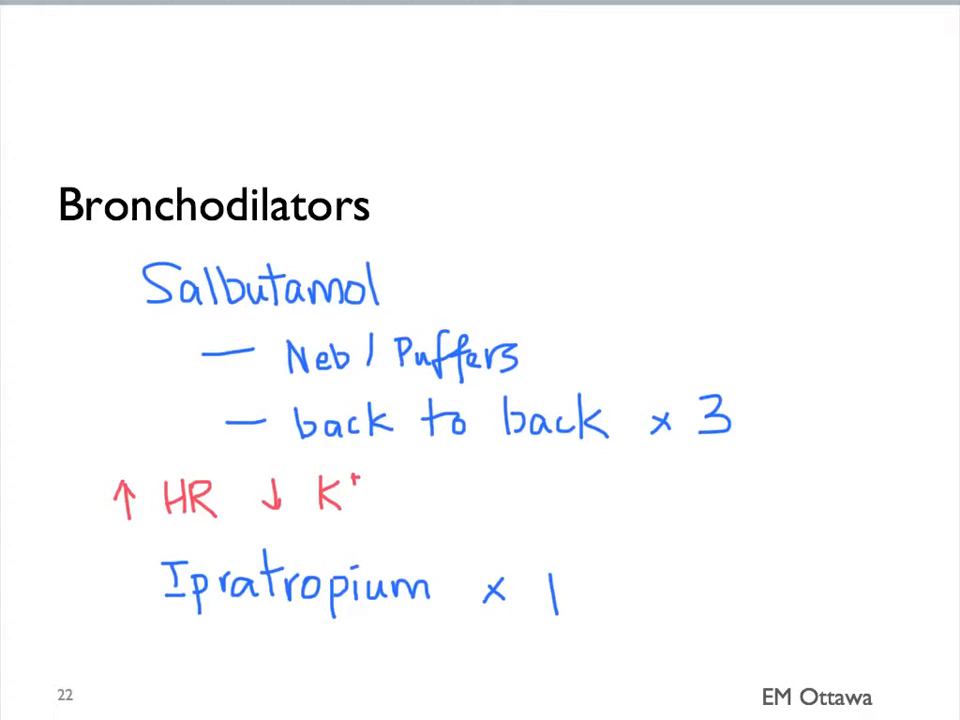
key(Right)
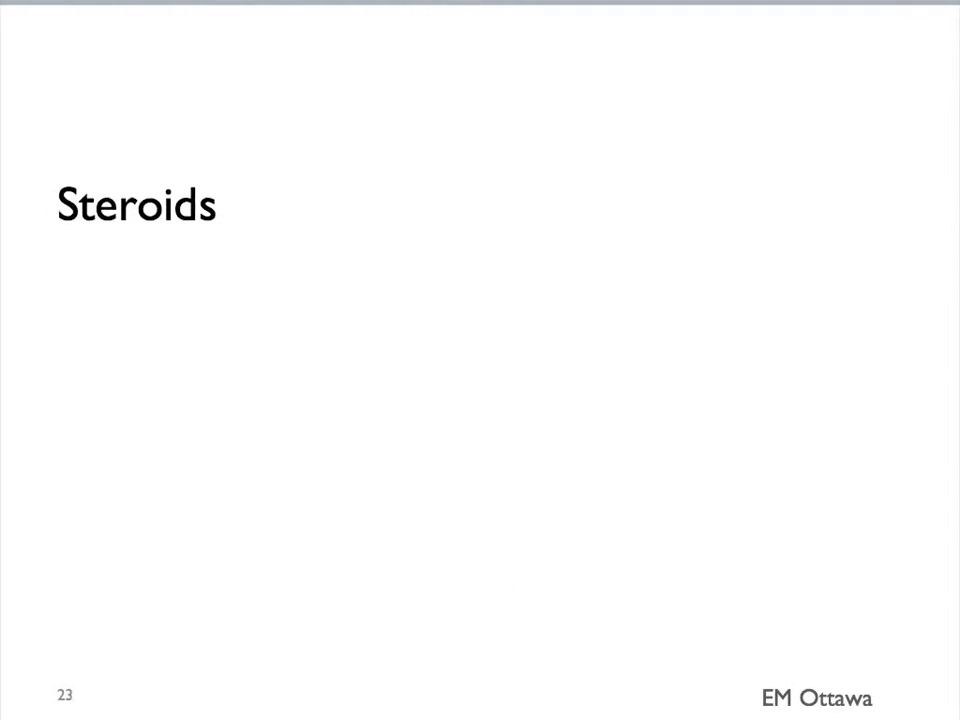